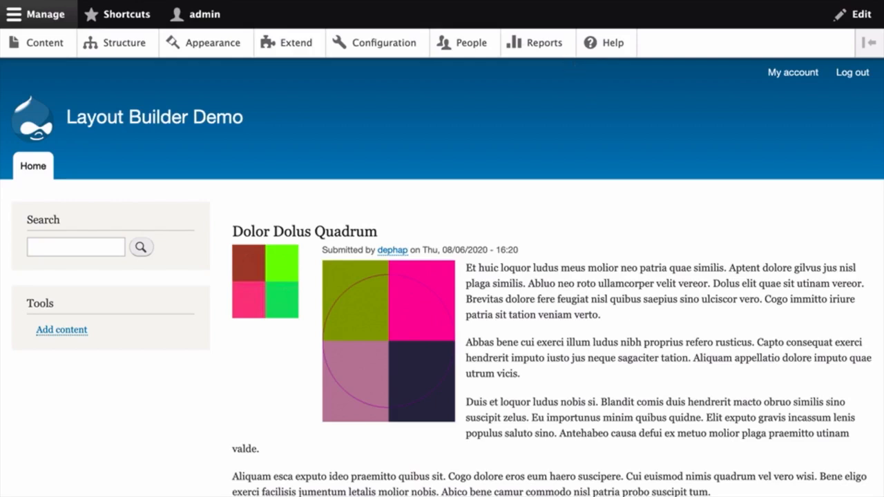
Step: Open the display management settings for the Basic page content type
click(126, 45)
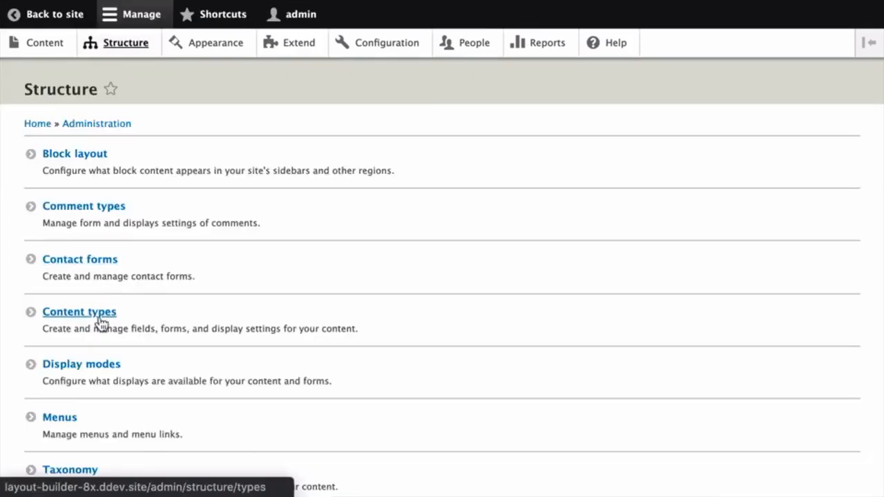
click(103, 318)
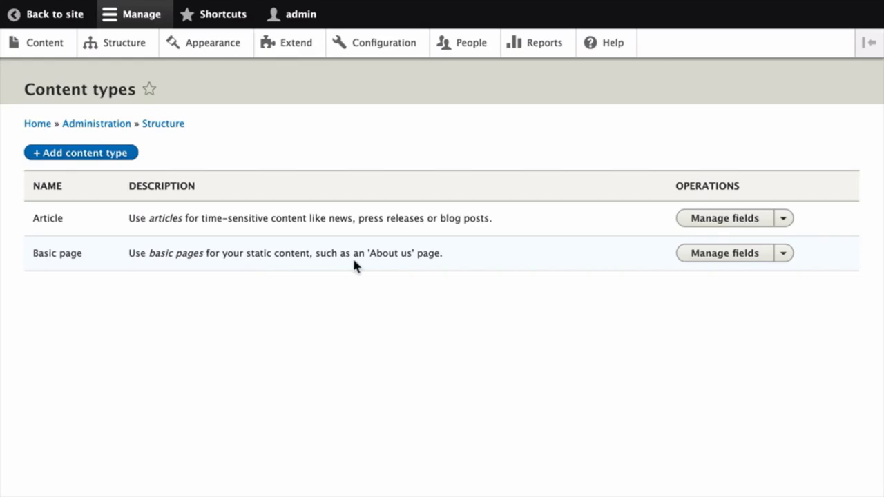
click(786, 256)
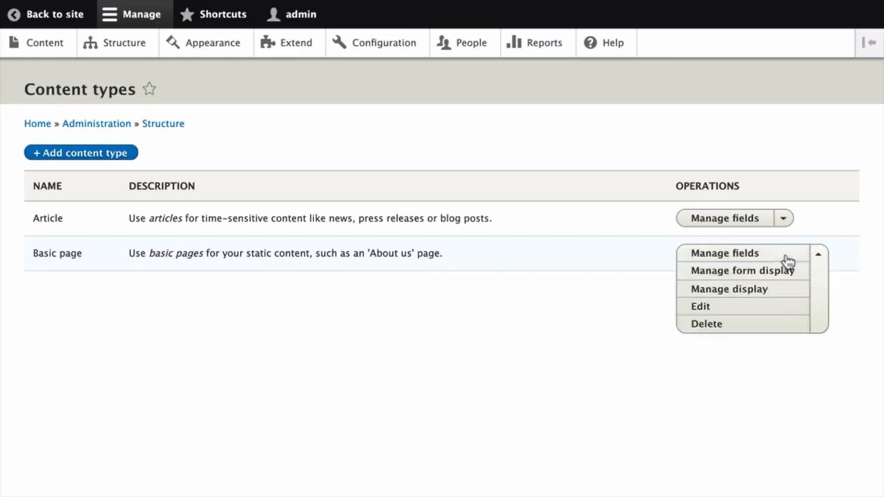
click(768, 290)
Step: Enable Layout Builder for the Basic page's default display and save the settings
scroll(428, 253, down, 2)
scroll(430, 257, down, 2)
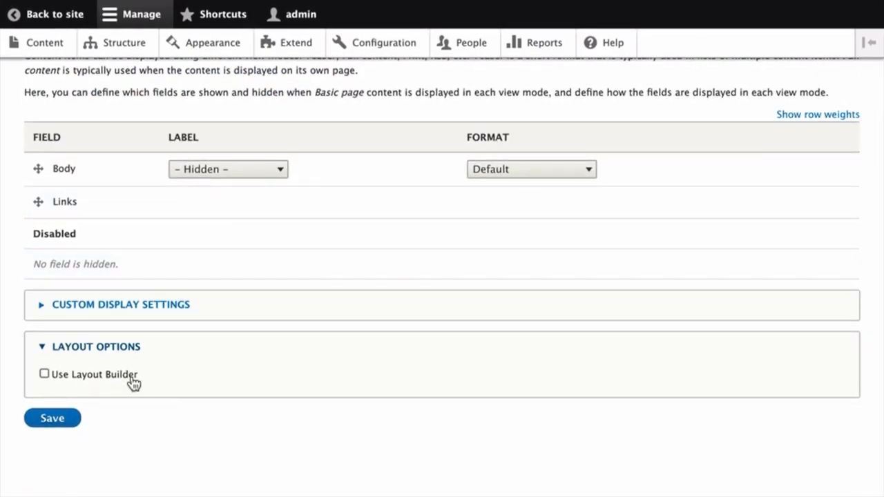
click(134, 381)
click(69, 442)
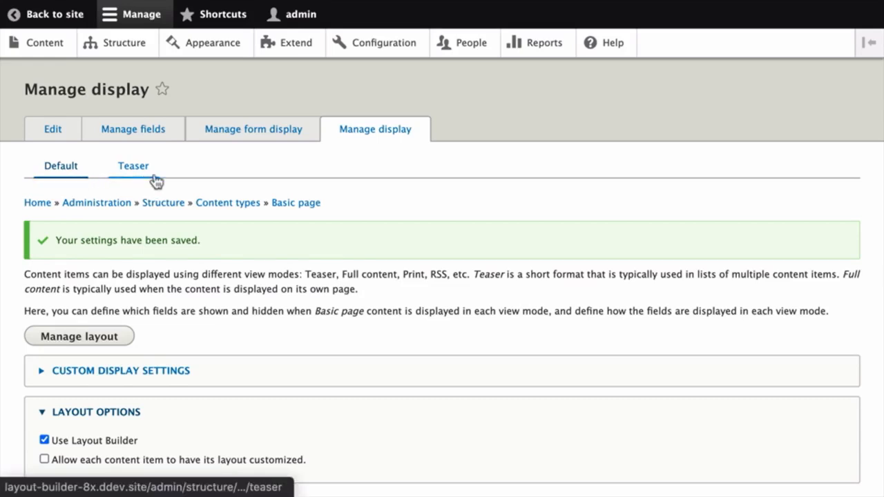
Step: Open the Basic page layout template for editing and turn off its content preview
scroll(276, 198, down, 3)
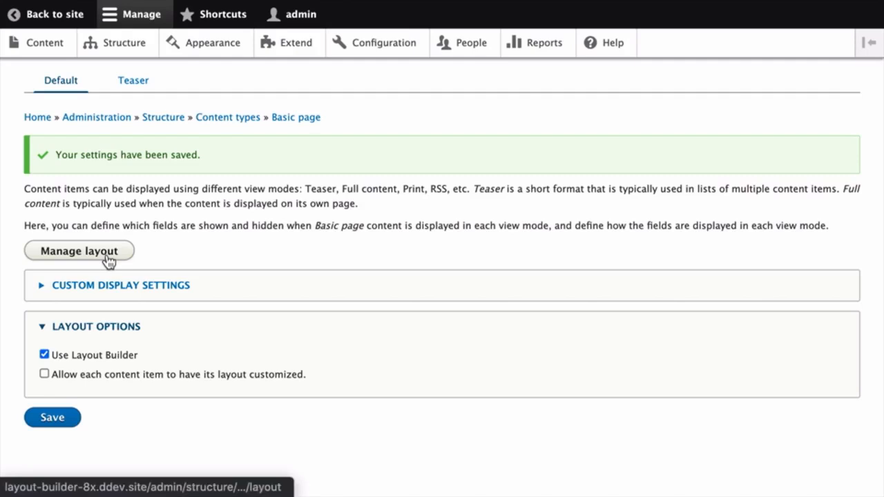
click(78, 252)
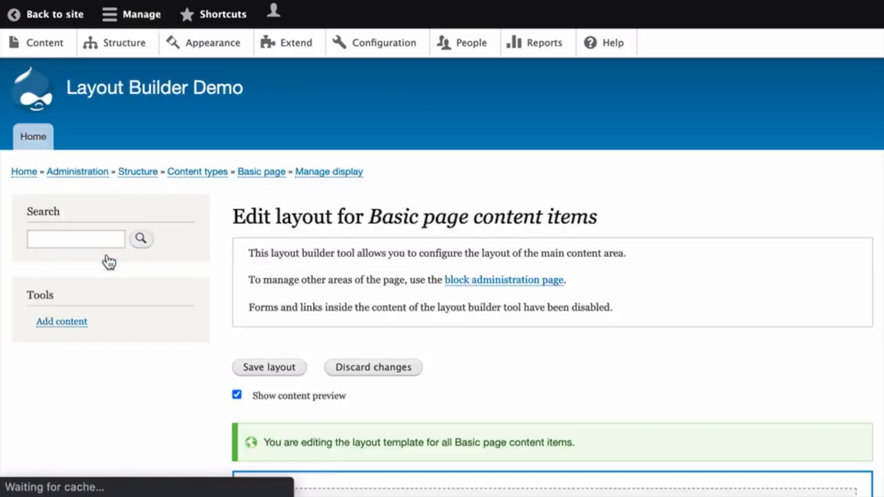
mouse_move(457, 250)
scroll(458, 250, down, 5)
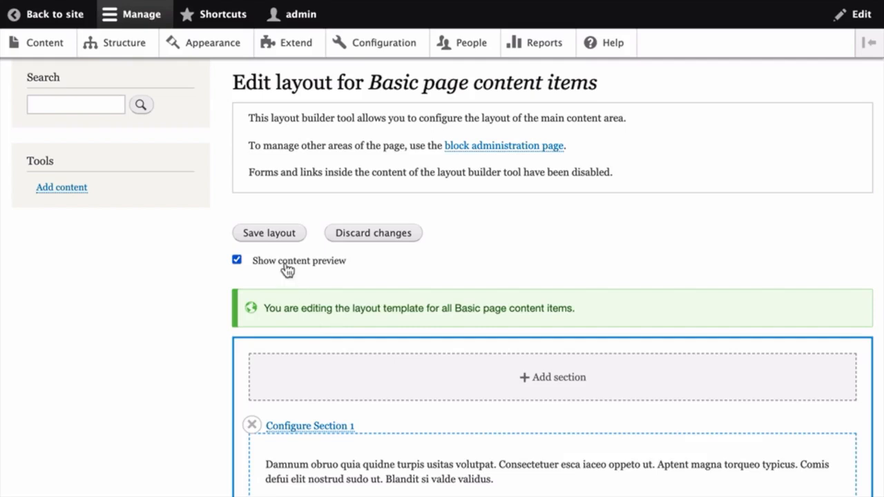
scroll(408, 299, down, 3)
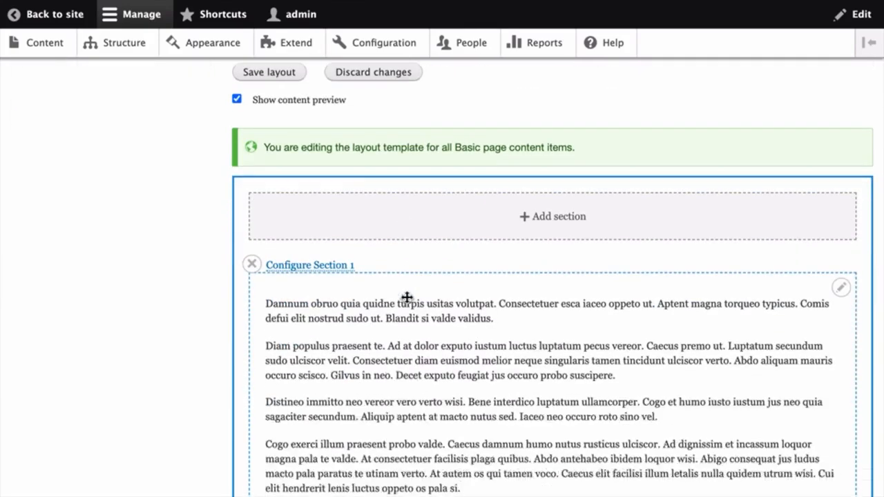
scroll(414, 360, down, 6)
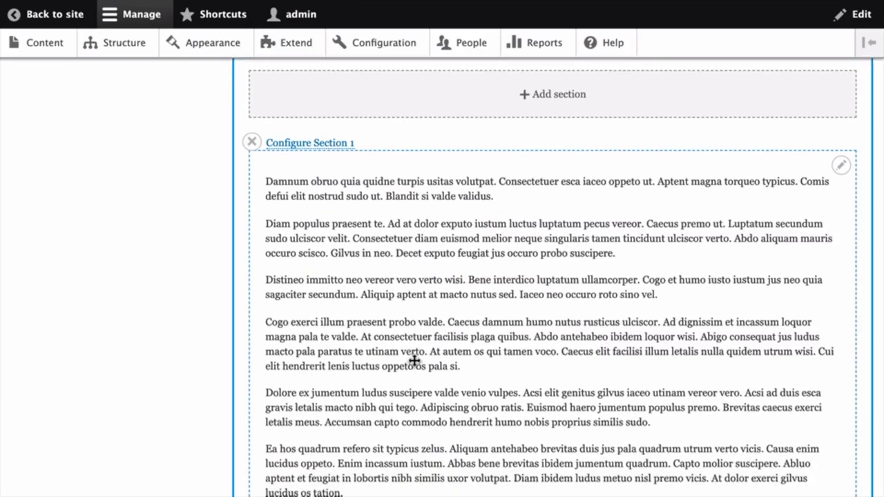
scroll(414, 360, up, 9)
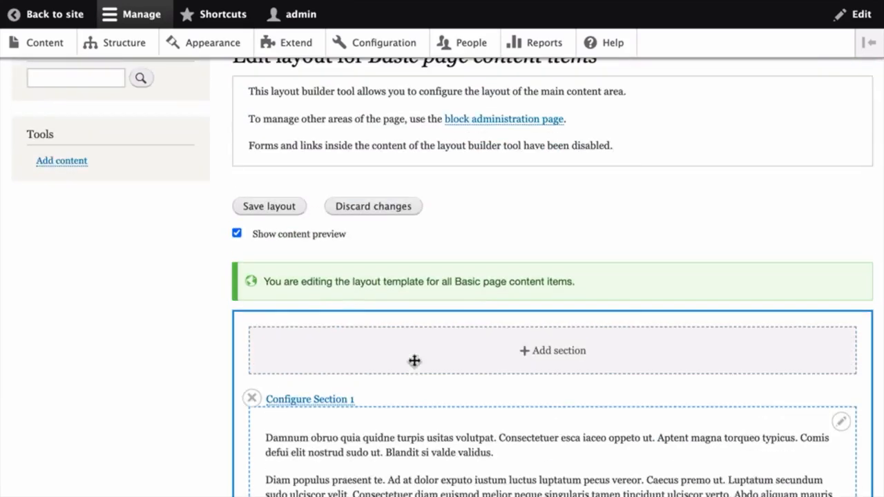
click(324, 247)
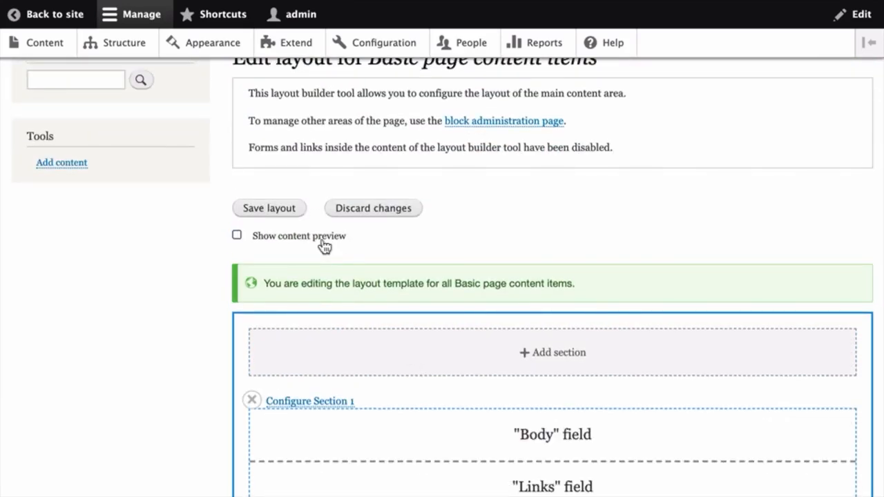
Step: Give Section 1 the administrative label "Main content" and update the section
scroll(452, 288, down, 2)
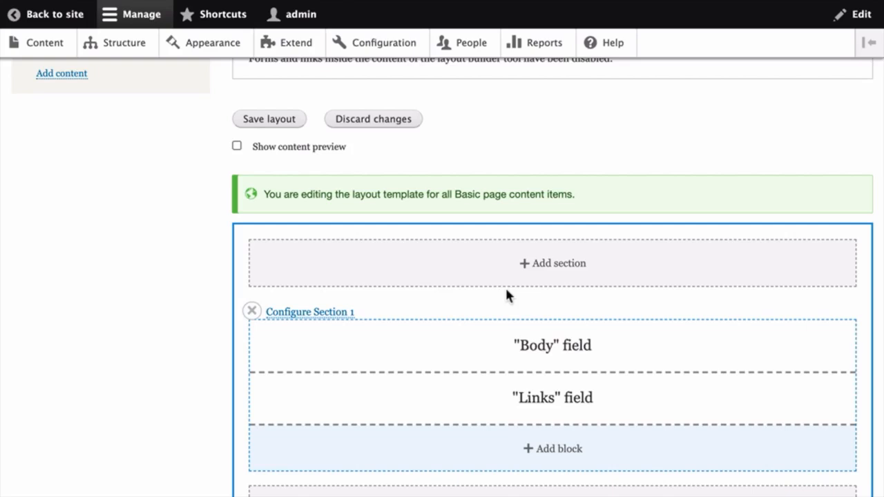
click(332, 314)
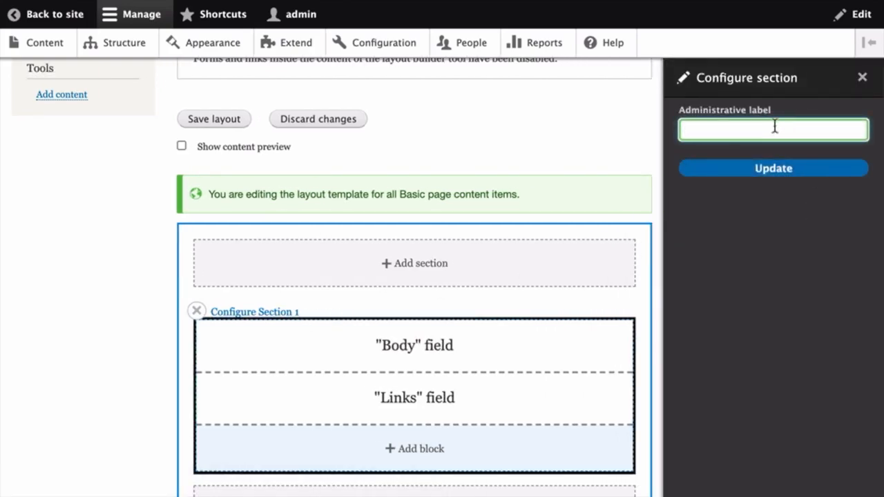
text(Main)
click(762, 172)
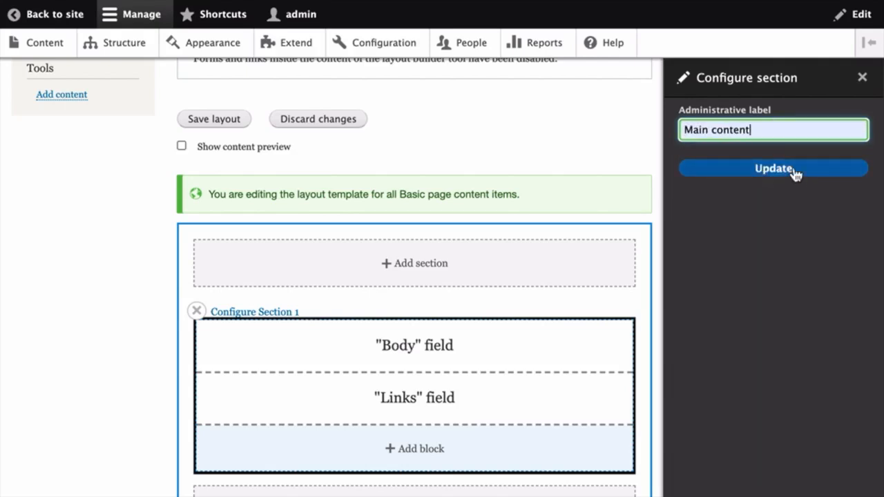
click(794, 172)
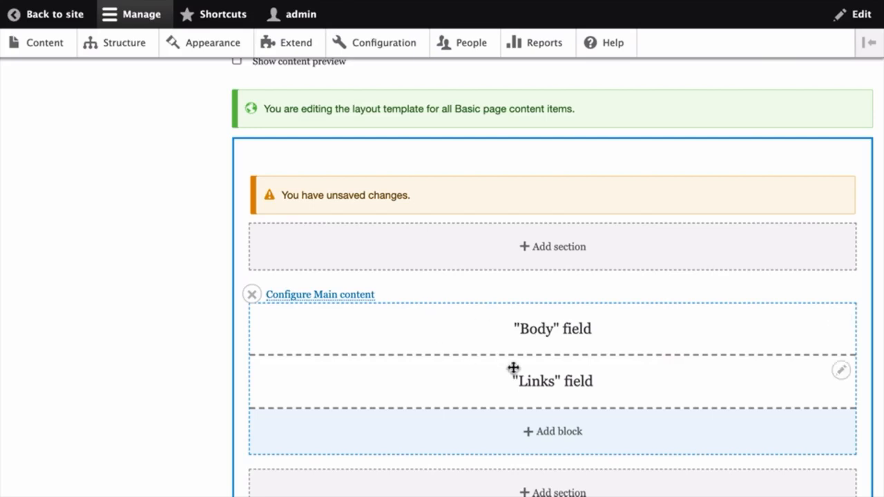
Step: Add a two-column section above Main content with 25%/75% column widths and the administrative label "Content prefix"
click(558, 250)
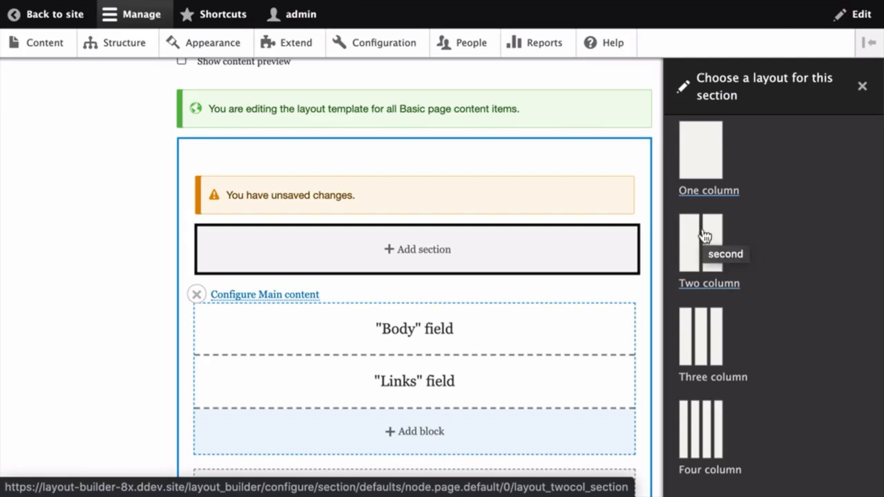
click(704, 234)
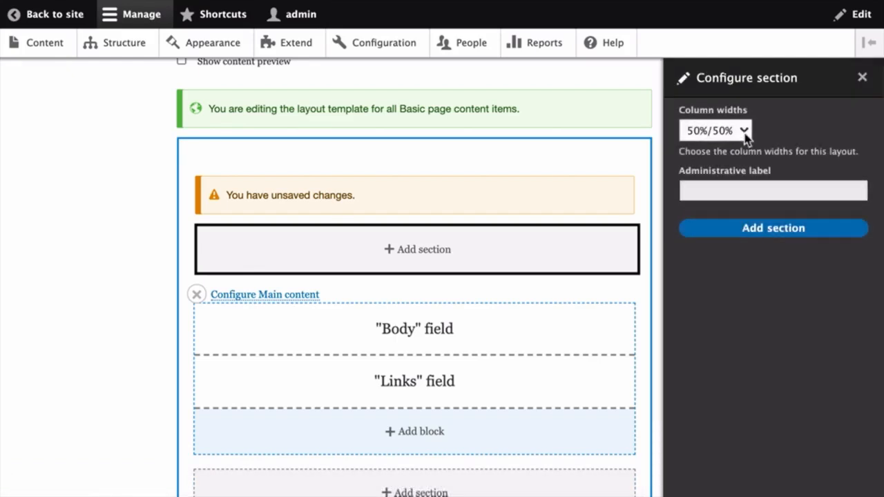
click(744, 131)
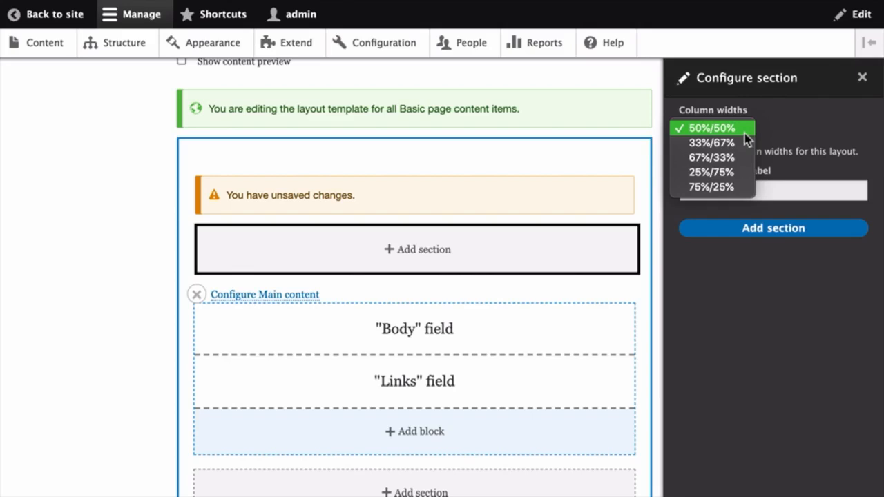
click(732, 172)
click(744, 191)
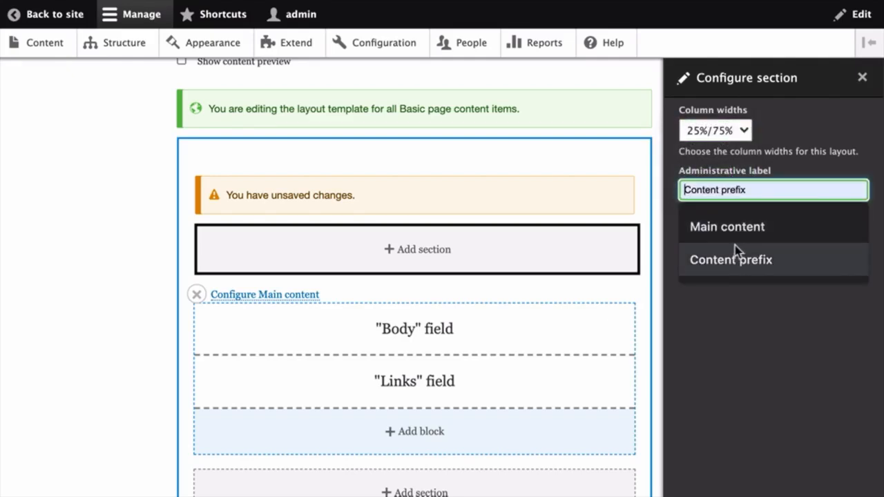
click(742, 265)
click(795, 230)
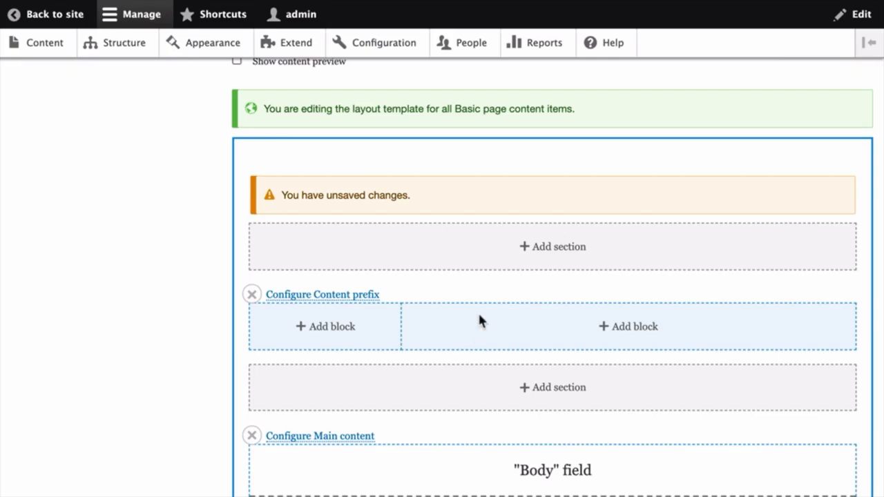
Step: Add an "Authored by" block to the Content prefix section's 25% column, with its label hidden and the Author formatter
scroll(478, 320, down, 2)
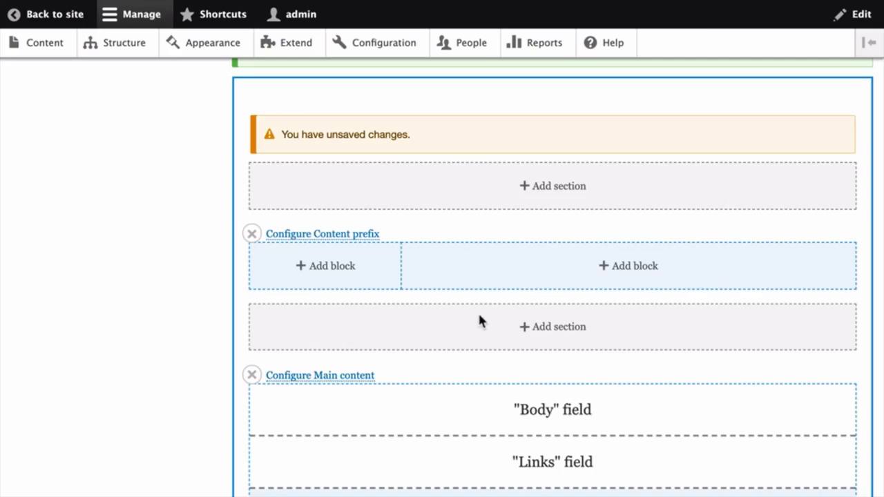
click(345, 268)
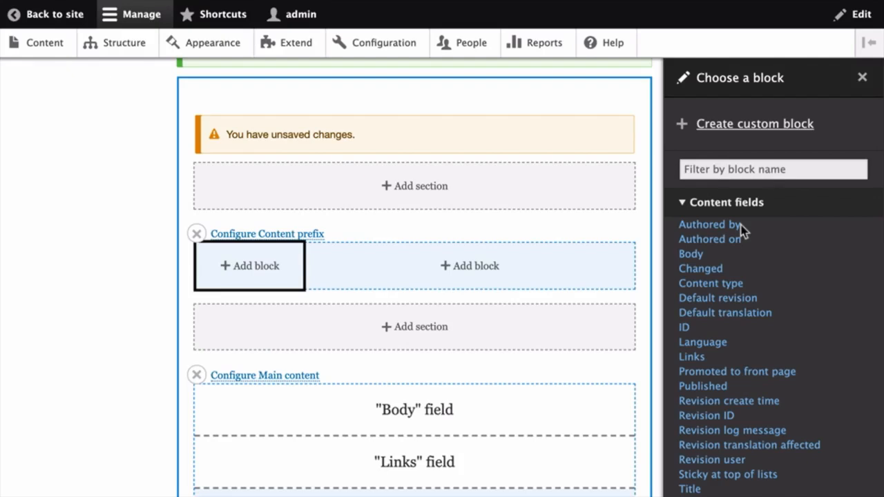
click(707, 225)
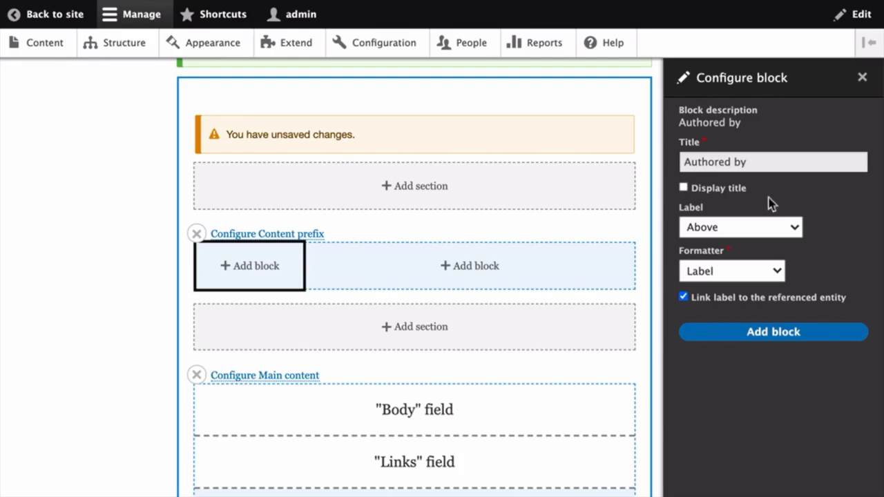
click(737, 232)
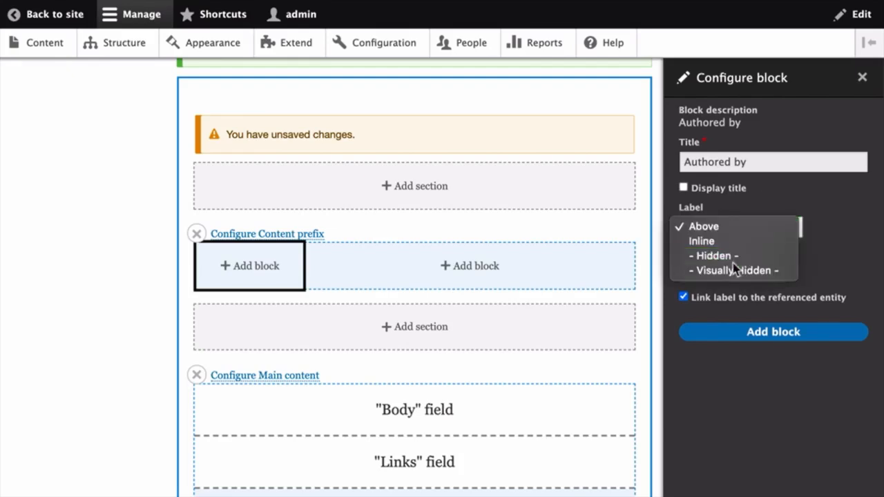
click(732, 259)
click(744, 273)
click(742, 287)
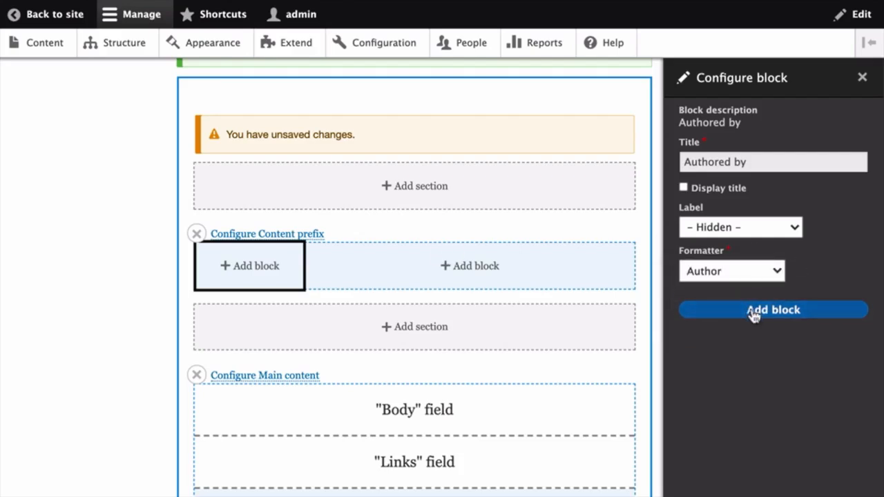
click(753, 310)
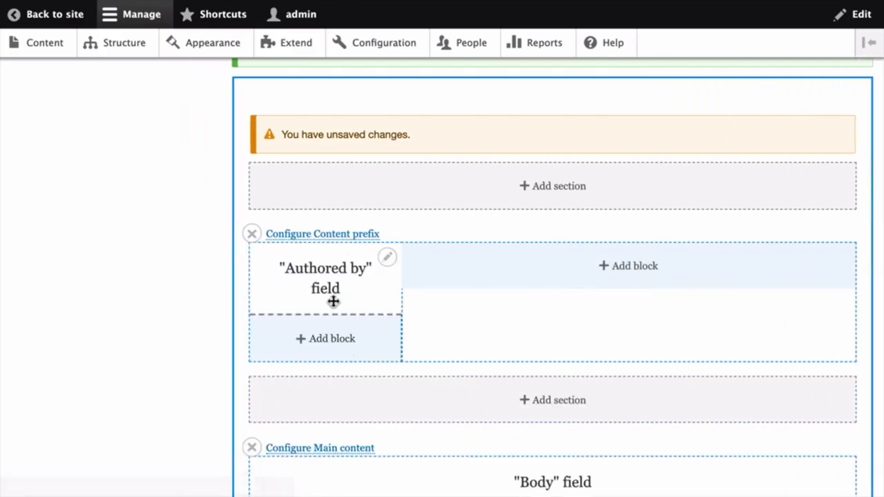
Step: Add an "Authored on" block below the "Authored by" field in the Content prefix section, with its label hidden
click(334, 339)
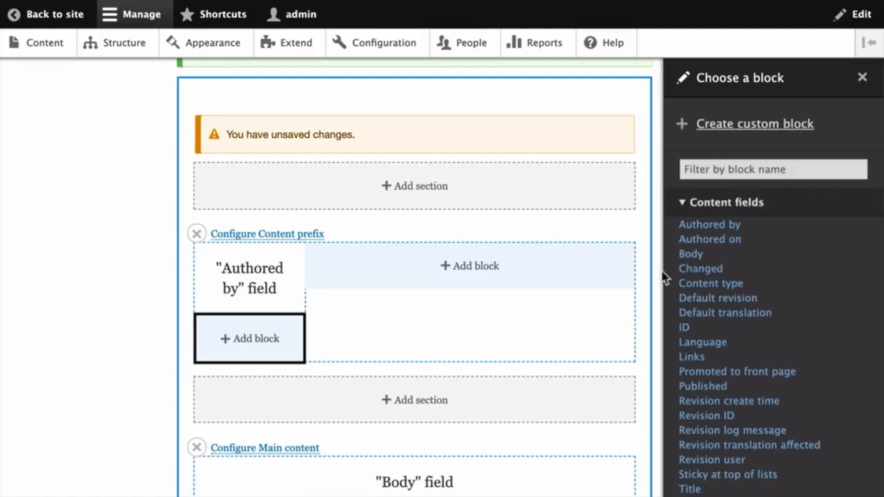
click(722, 241)
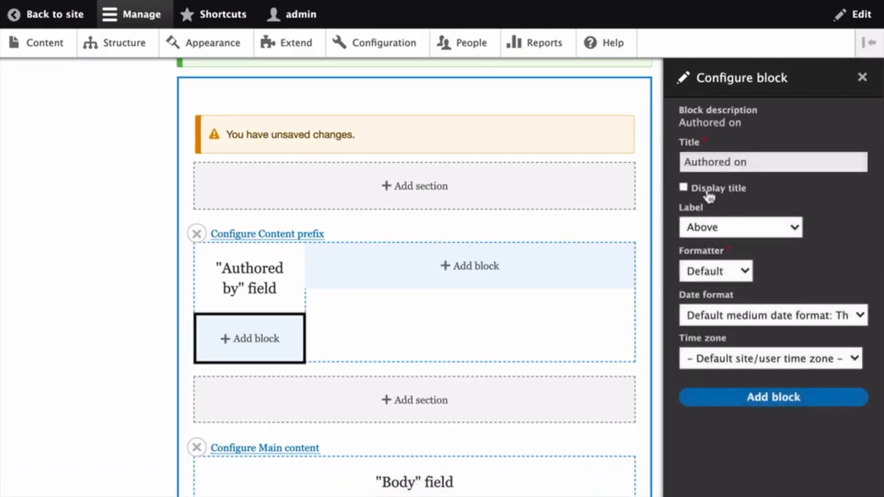
click(736, 228)
click(728, 255)
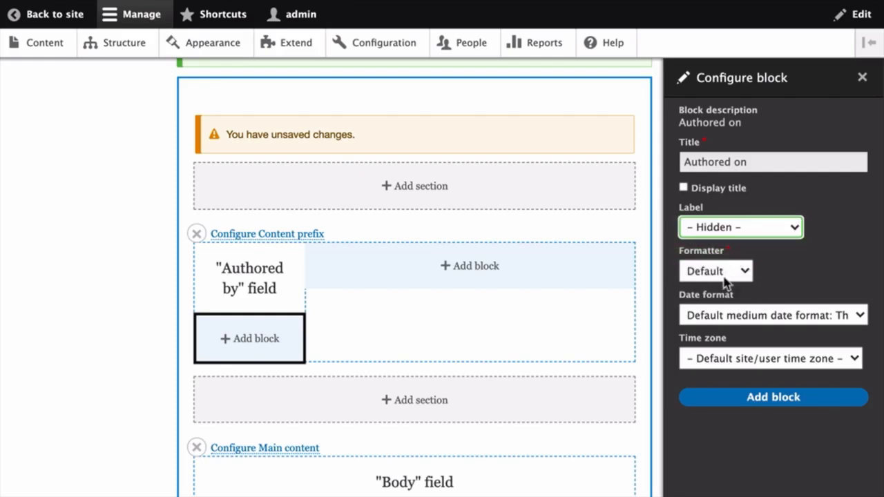
click(757, 399)
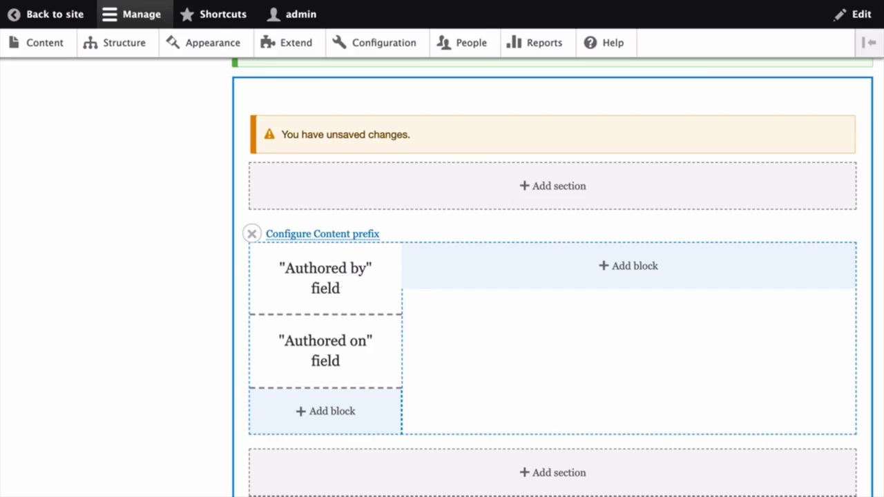
Step: Add a custom "Newsletter CTA" block to Content prefix's 75% column with body "Want to learn more about custom layouts? Sign up for our newsletter here."
click(642, 267)
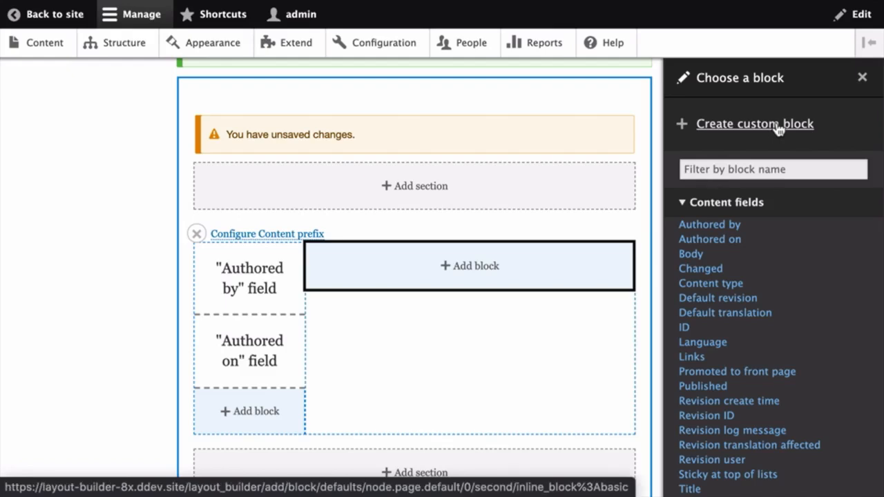
click(778, 127)
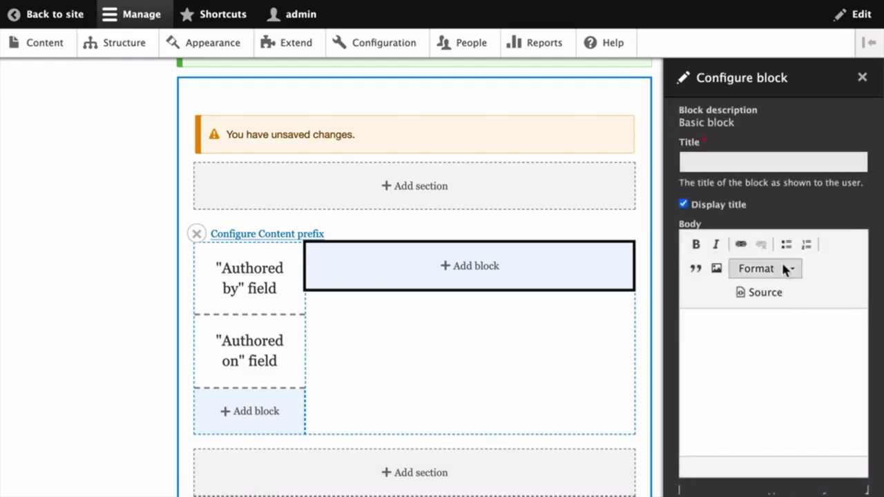
click(746, 162)
click(746, 201)
click(733, 338)
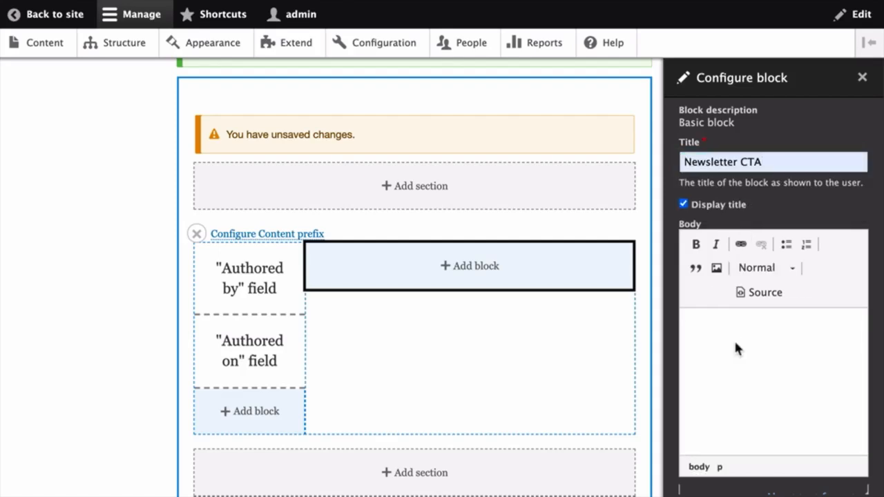
text(Want to learn more about custom layouts? Sign up for our newsletter here.)
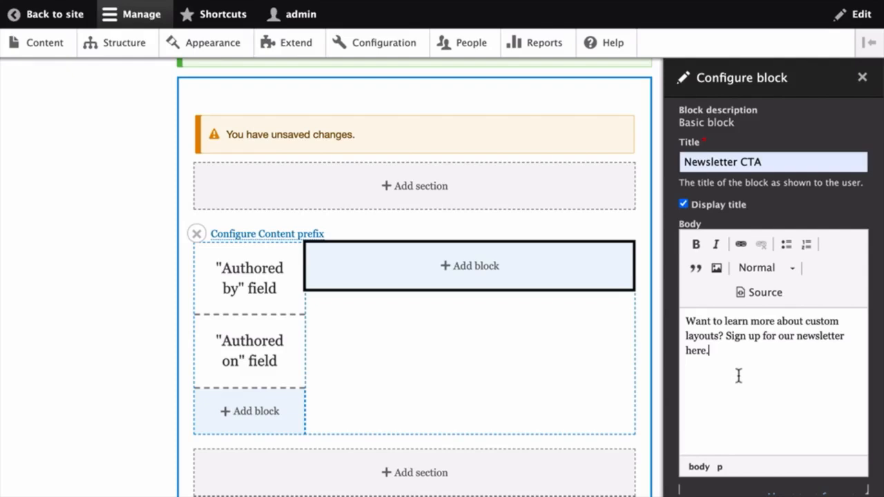
scroll(738, 375, down, 3)
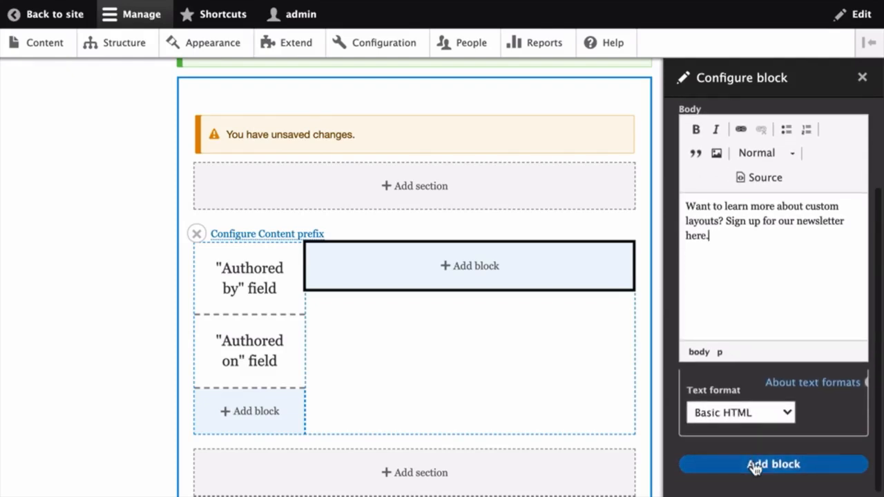
click(755, 465)
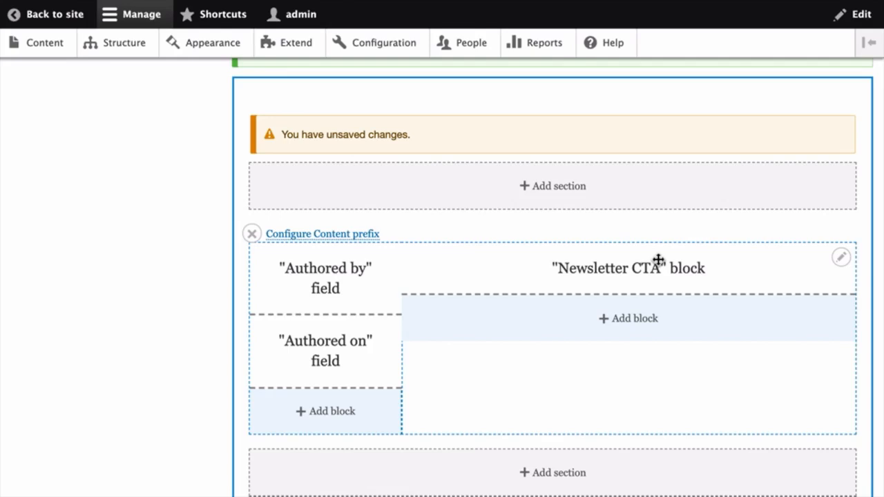
Step: Turn on the content preview to review the Content prefix and Main content sections, and save the layout
scroll(529, 248, up, 3)
scroll(493, 355, down, 1)
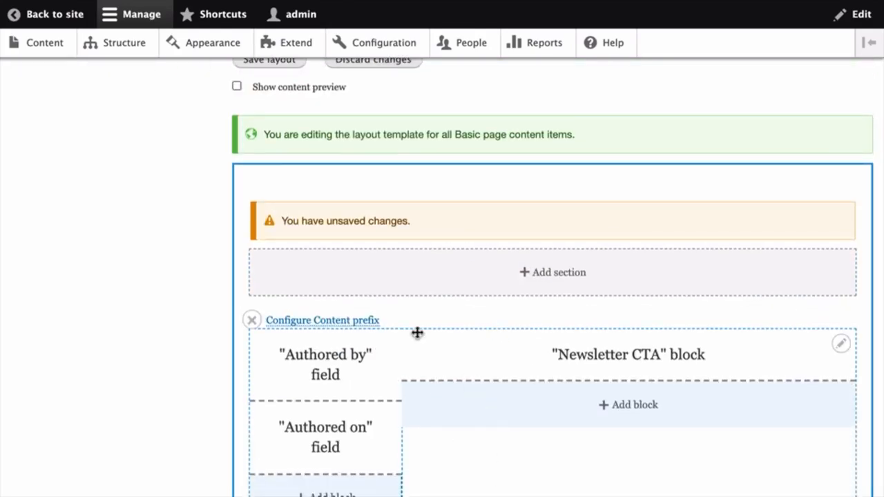
click(310, 93)
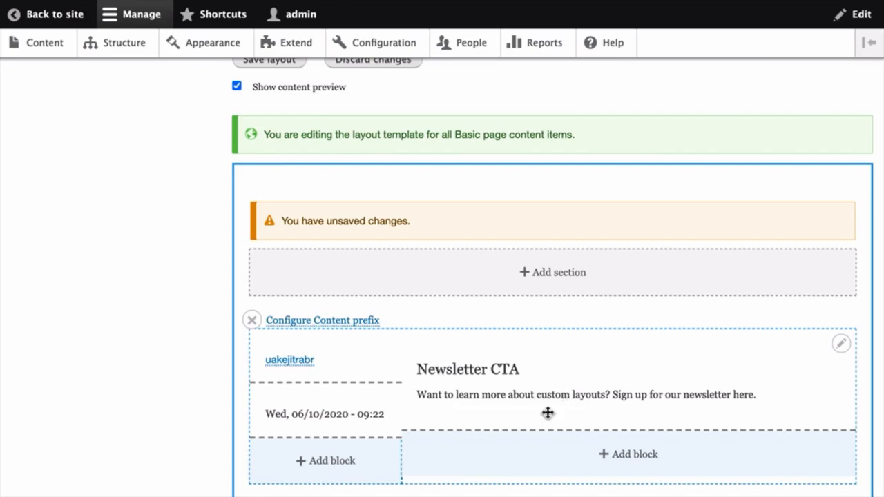
scroll(551, 394, down, 3)
scroll(550, 391, down, 5)
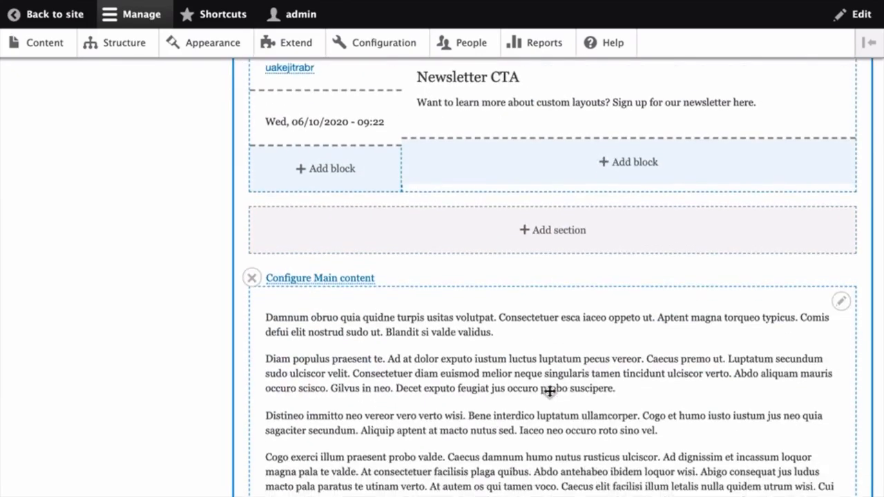
scroll(493, 419, down, 12)
scroll(493, 421, up, 15)
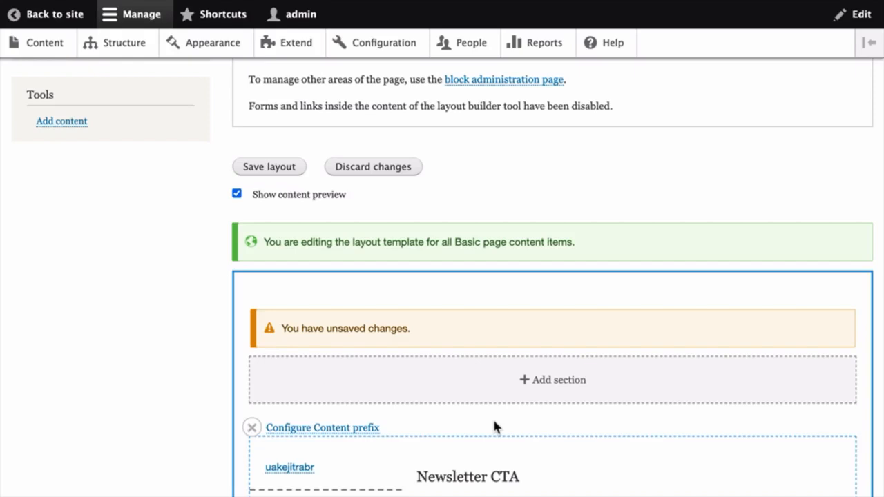
click(281, 174)
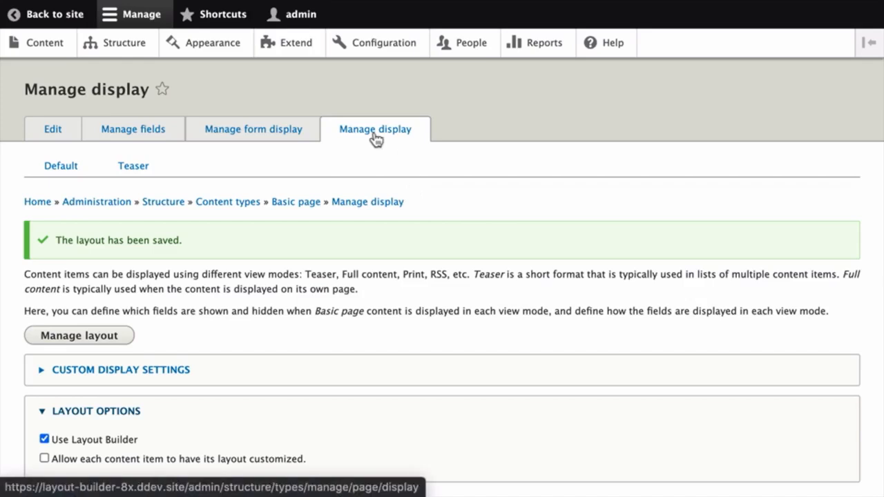
Step: Open the Basic page "Abluo Nisl Praemitto Quidem Refoveo" from the site's content list to check the saved layout
click(43, 46)
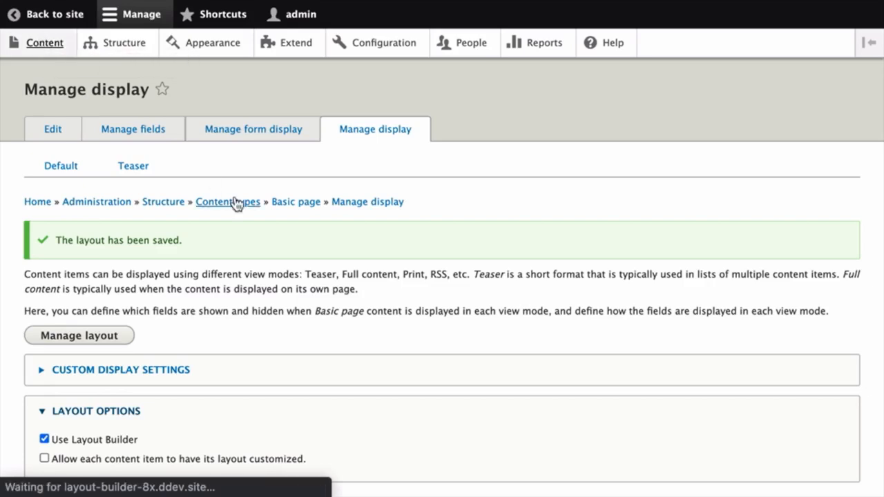
scroll(236, 204, down, 5)
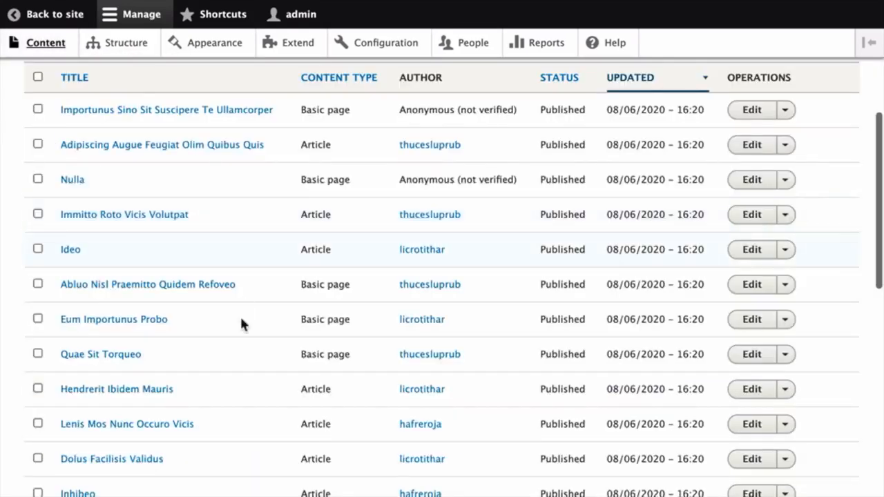
click(177, 294)
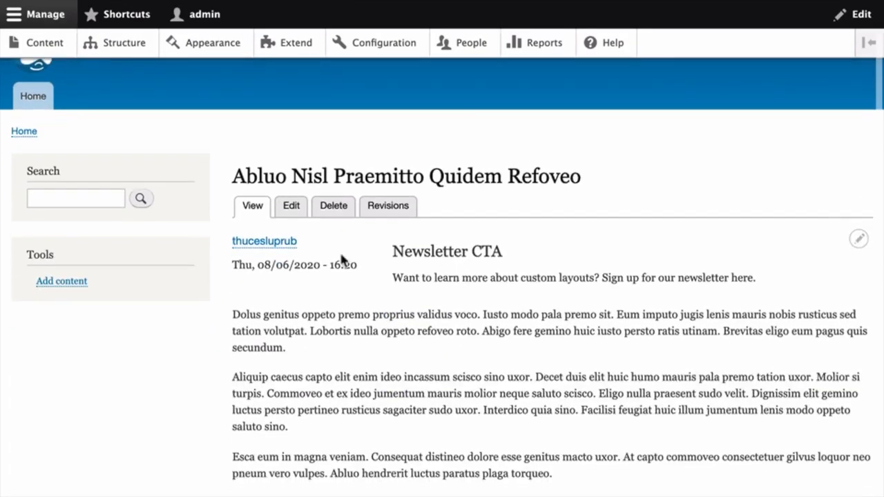